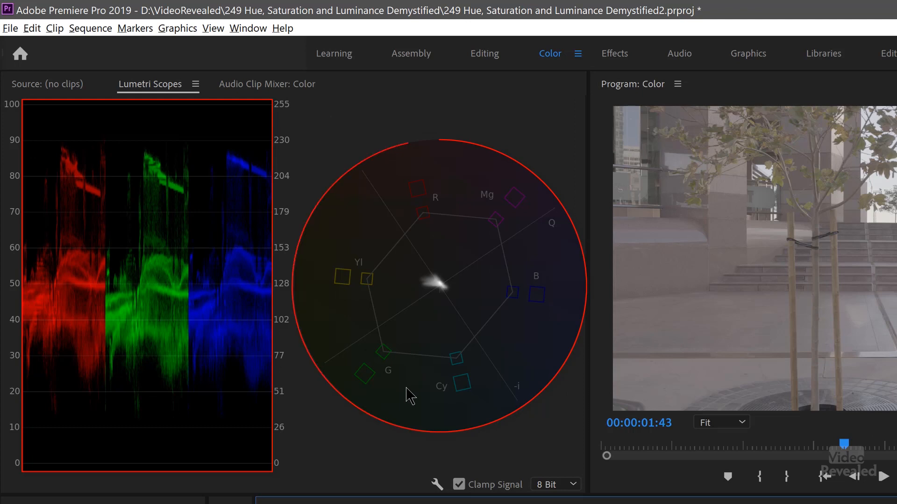
# Step: Try a Basic Correction contrast of 100 on the ARRI Log clip and reset the section
pyautogui.rightClick(403, 379)
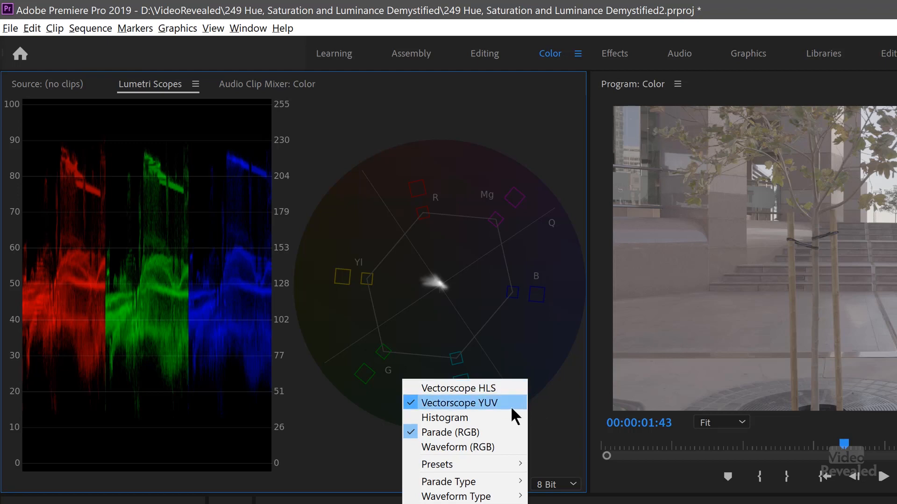
pyautogui.click(555, 406)
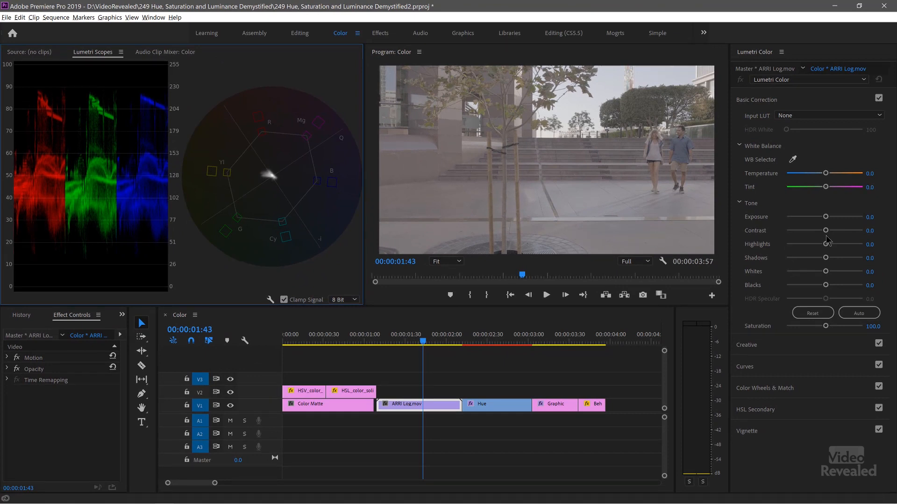
pyautogui.moveTo(835, 237); pyautogui.dragTo(895, 231)
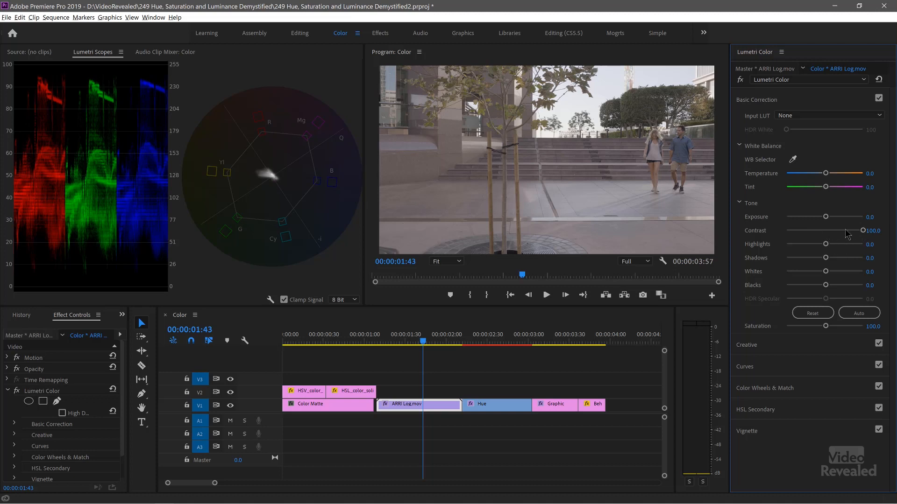
pyautogui.click(821, 314)
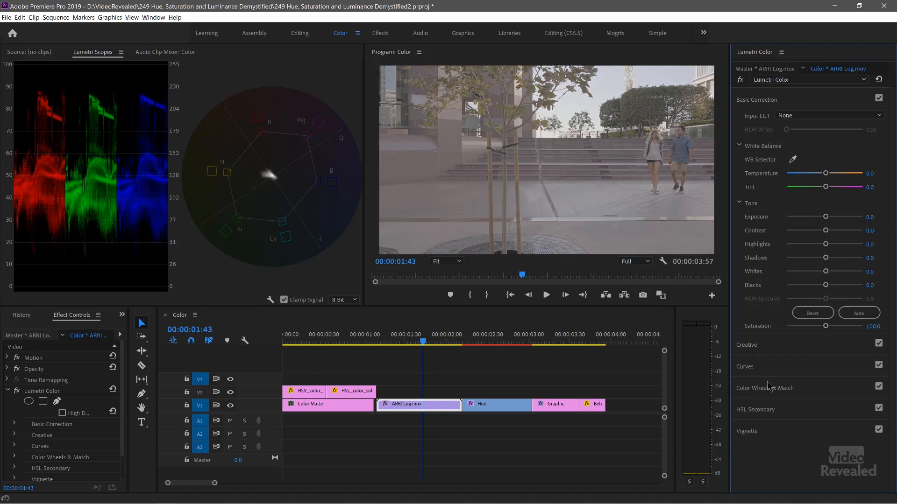
# Step: Try the Color Wheels with shadows luminance fully lowered and highlights luminance fully raised, comparing the clip with the effect off and on
pyautogui.click(807, 389)
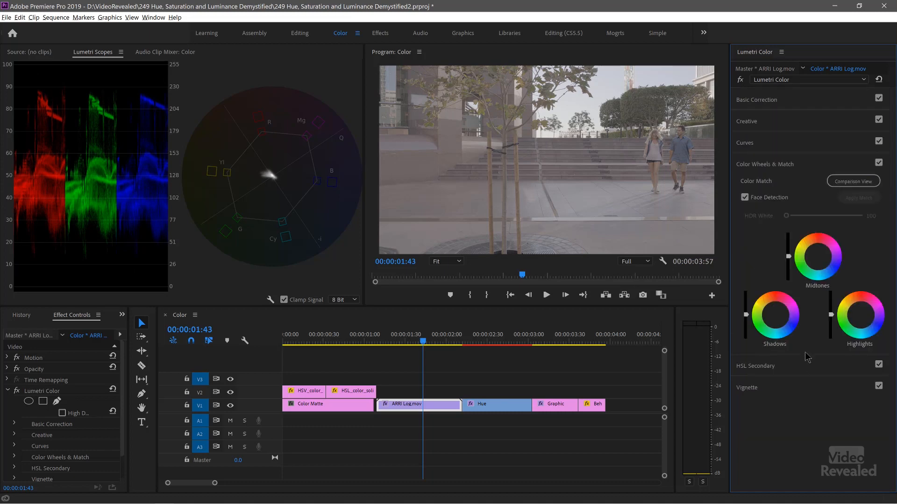
pyautogui.moveTo(788, 256)
pyautogui.mouseDown()
pyautogui.moveTo(788, 232)
pyautogui.moveTo(788, 270)
pyautogui.moveTo(789, 259)
pyautogui.mouseUp()
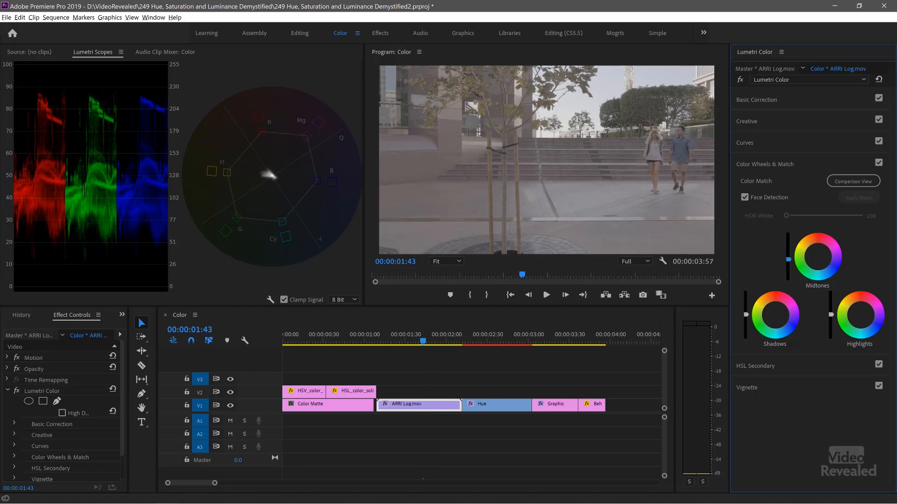
pyautogui.moveTo(788, 259); pyautogui.dragTo(788, 256)
pyautogui.moveTo(746, 317); pyautogui.dragTo(746, 338)
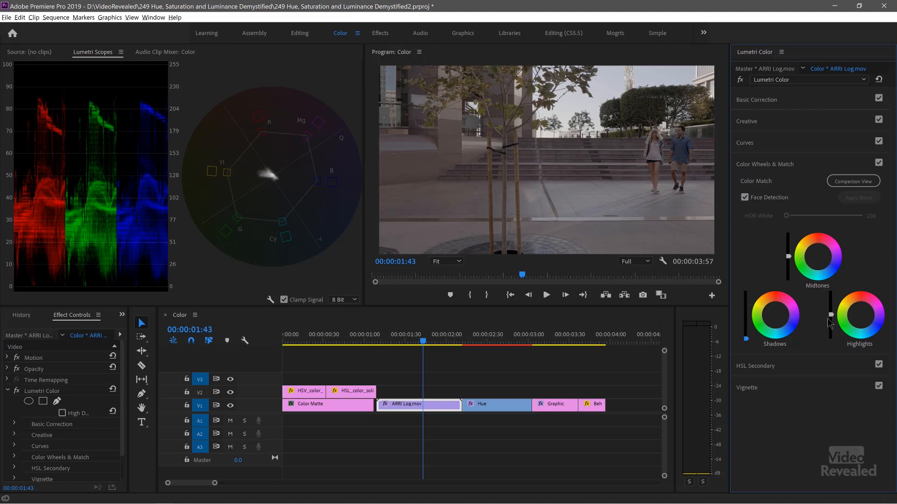
pyautogui.moveTo(830, 315); pyautogui.dragTo(830, 294)
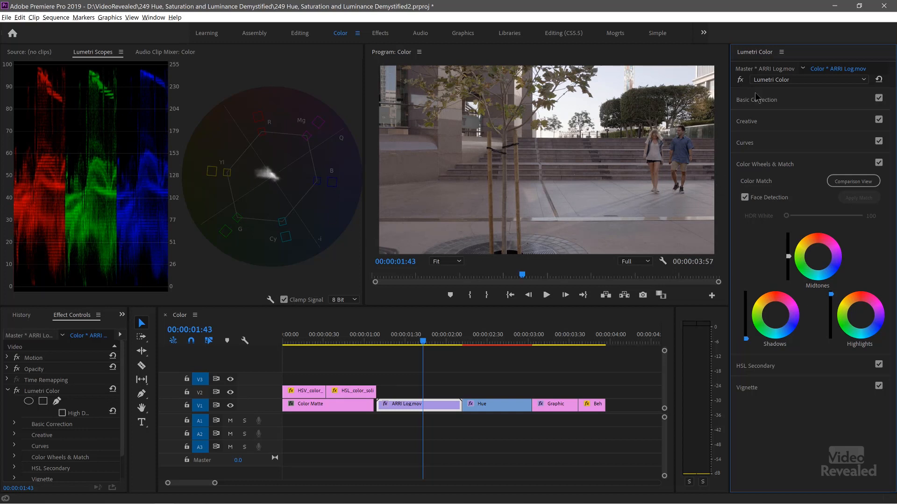
pyautogui.click(740, 80)
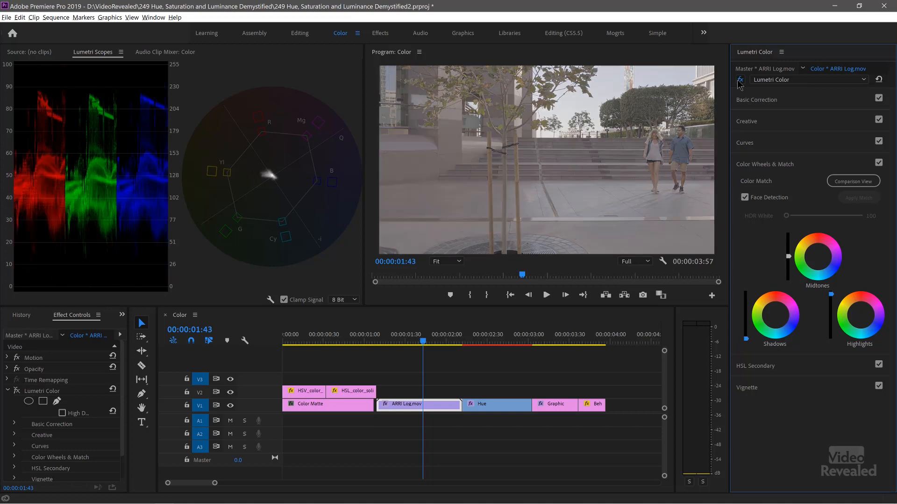
pyautogui.click(739, 80)
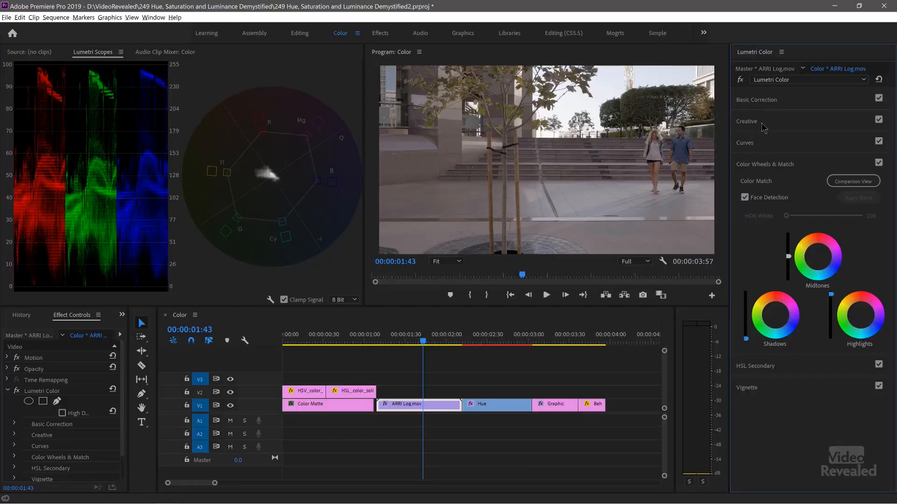
# Step: Try different Basic Correction saturation values up to 200, ending at about 149, and reset the whole Lumetri Color effect
pyautogui.click(767, 105)
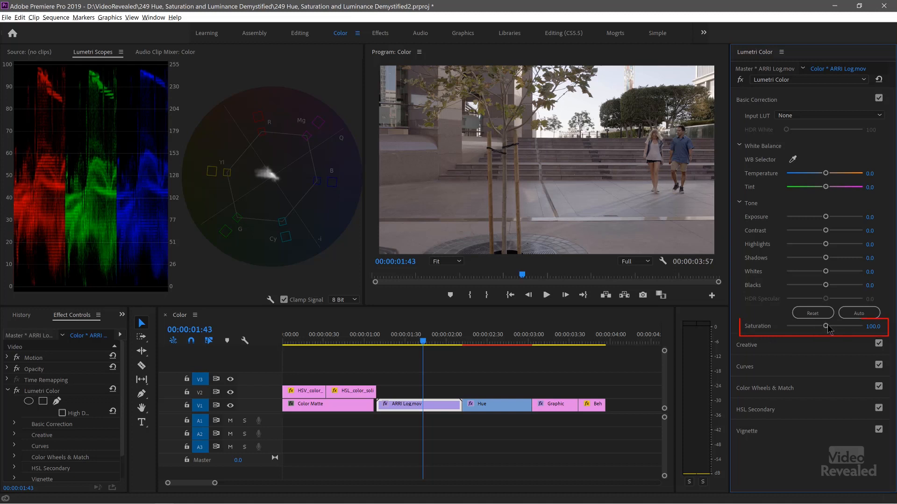
pyautogui.moveTo(825, 327)
pyautogui.mouseDown()
pyautogui.moveTo(810, 330)
pyautogui.moveTo(834, 316)
pyautogui.moveTo(812, 319)
pyautogui.moveTo(822, 314)
pyautogui.mouseUp()
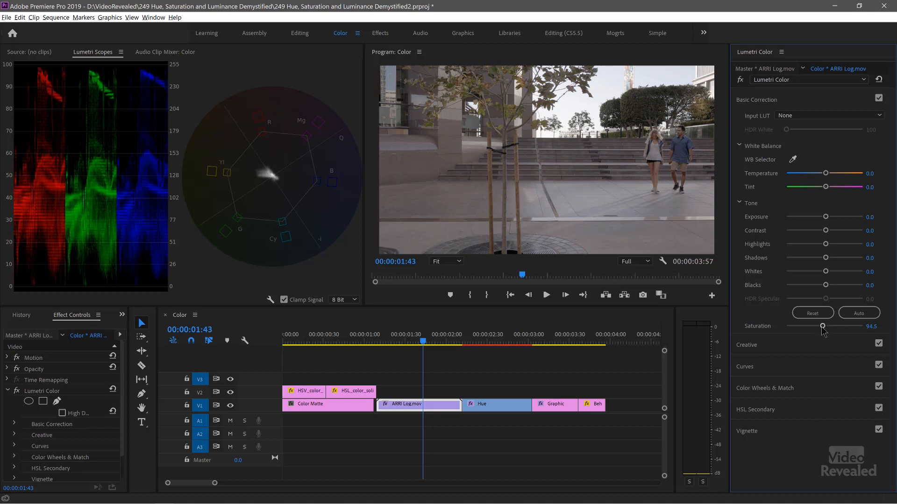
pyautogui.moveTo(826, 335)
pyautogui.mouseDown()
pyautogui.moveTo(835, 336)
pyautogui.moveTo(812, 334)
pyautogui.moveTo(870, 329)
pyautogui.mouseUp()
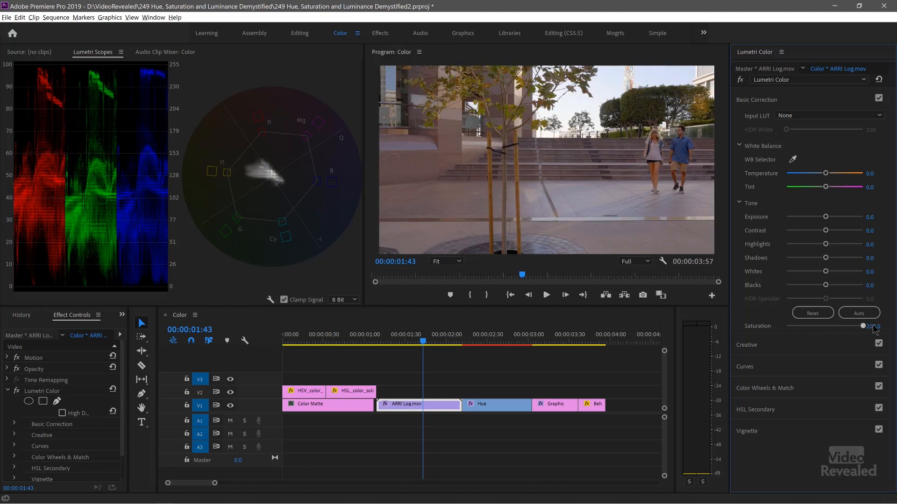
pyautogui.moveTo(849, 331); pyautogui.dragTo(834, 332)
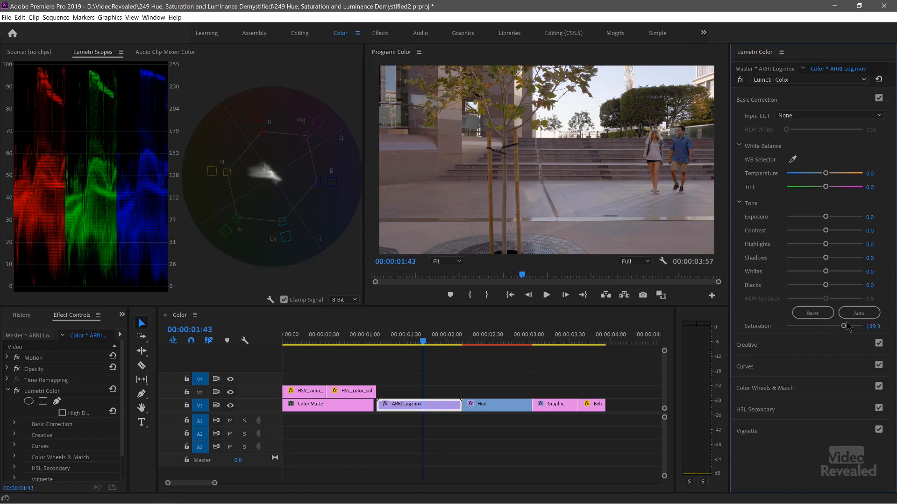
pyautogui.click(878, 80)
# Step: Apply the 2_SGamut3CineSLog3_To_LC-709TypeA input LUT to the ARRI Log clip and compare it with the effect off and on
pyautogui.click(828, 116)
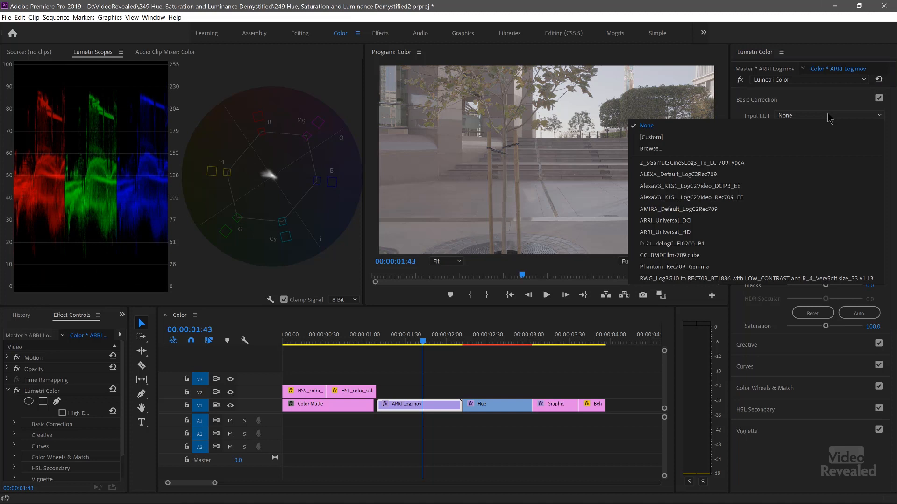
pyautogui.click(756, 163)
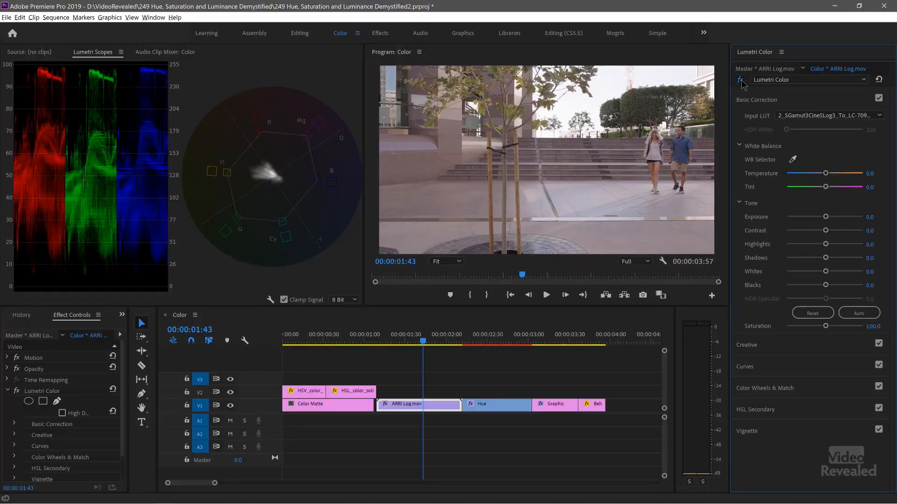
pyautogui.click(740, 80)
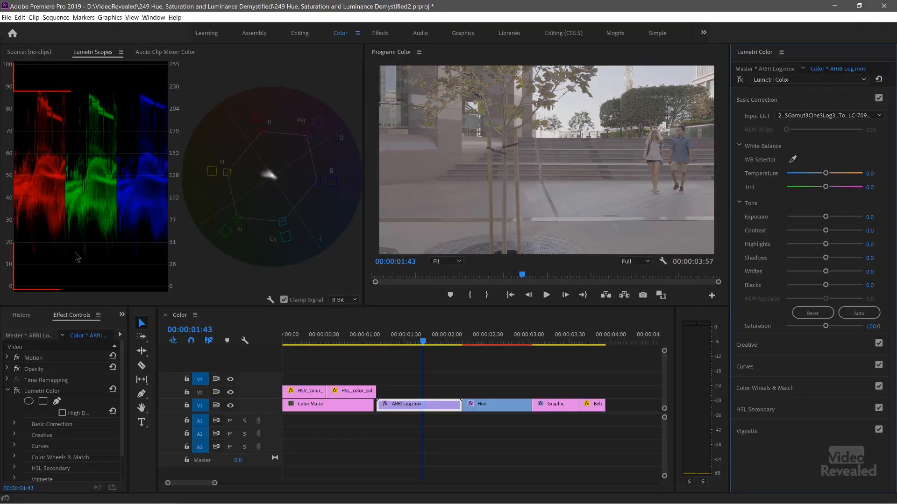
pyautogui.click(740, 80)
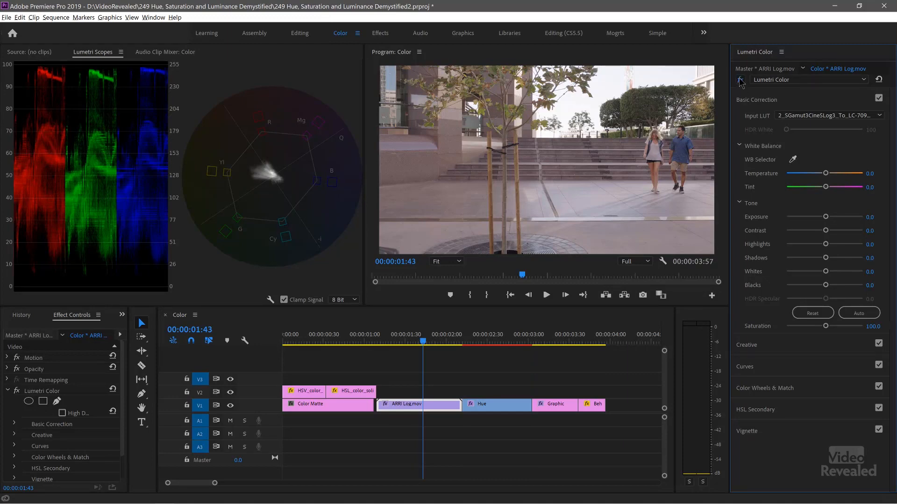
pyautogui.click(740, 80)
pyautogui.click(740, 81)
# Step: Raise the midtones luminance slightly in Color Wheels & Match
pyautogui.click(775, 388)
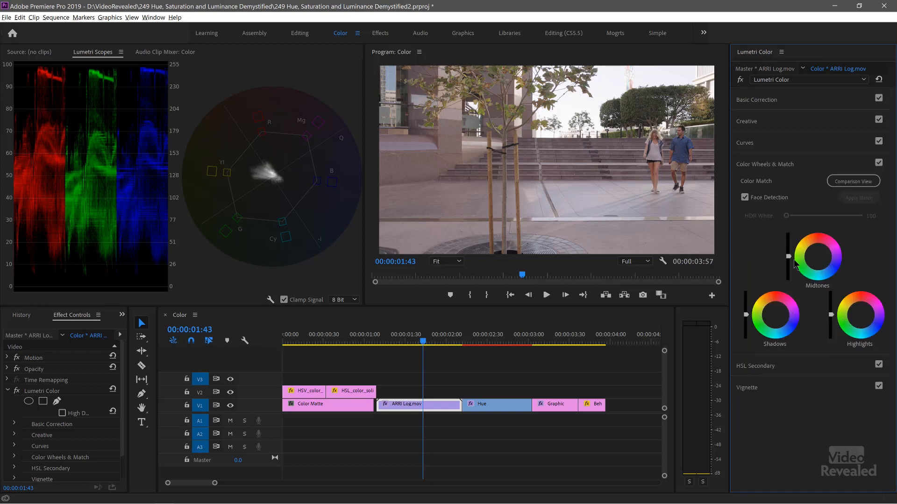
pyautogui.moveTo(789, 256)
pyautogui.mouseDown()
pyautogui.moveTo(788, 243)
pyautogui.moveTo(788, 267)
pyautogui.moveTo(788, 248)
pyautogui.mouseUp()
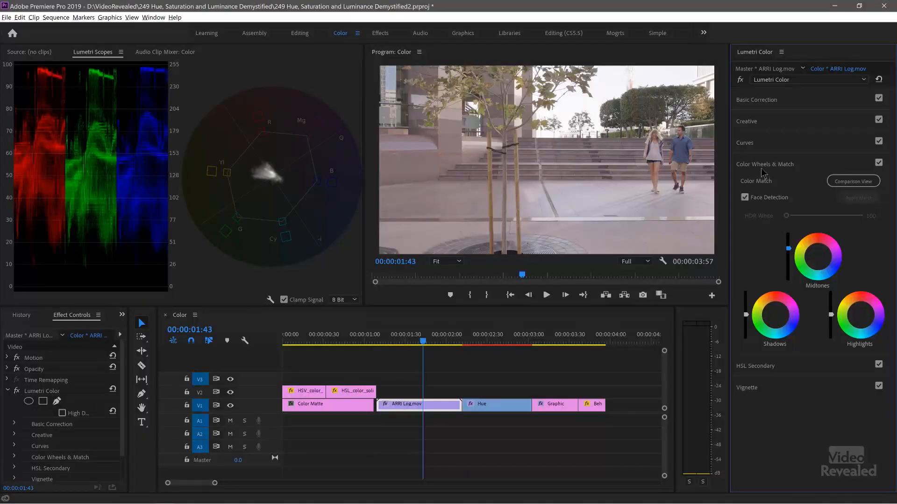
# Step: Key the man's blue shirt in HSL Secondary with an added second sample, and shift its color strongly toward cyan-blue in the correction wheel
pyautogui.click(764, 368)
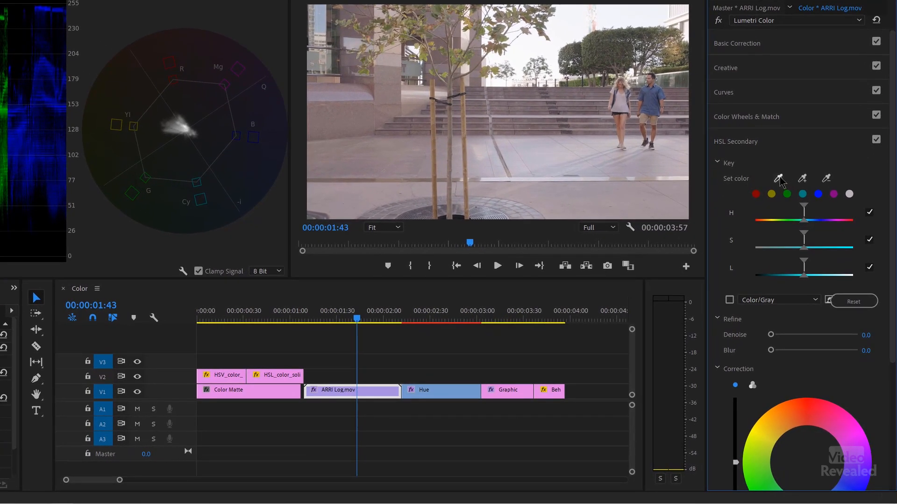
pyautogui.click(778, 179)
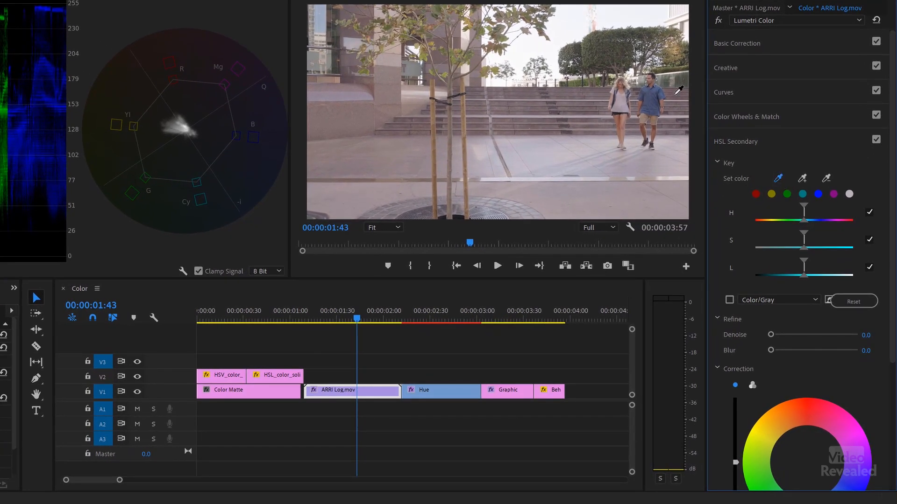
pyautogui.click(655, 86)
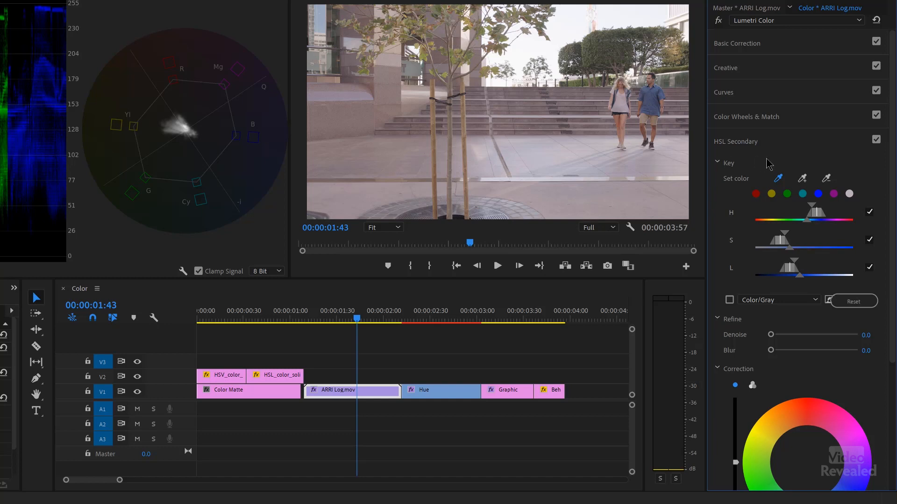
pyautogui.click(802, 179)
pyautogui.click(652, 92)
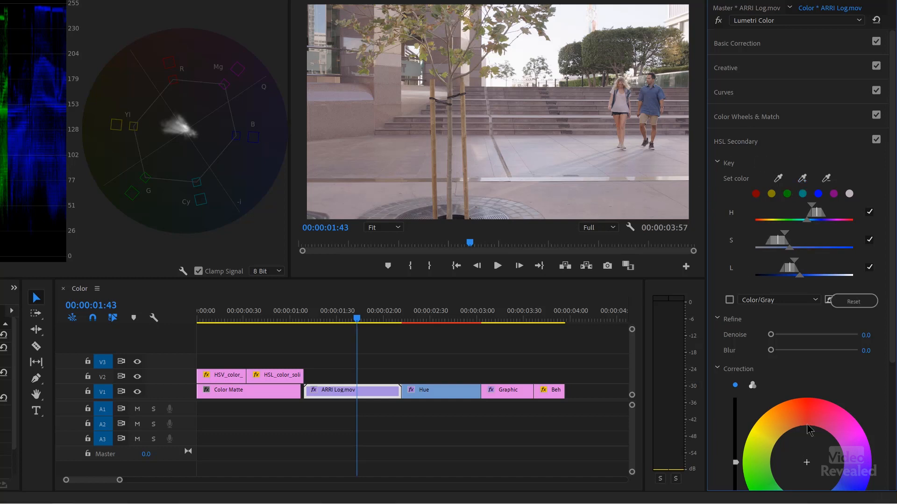
pyautogui.scroll(-3, 809, 429)
pyautogui.moveTo(807, 407)
pyautogui.mouseDown()
pyautogui.moveTo(793, 376)
pyautogui.moveTo(793, 388)
pyautogui.moveTo(822, 385)
pyautogui.moveTo(813, 378)
pyautogui.moveTo(836, 372)
pyautogui.moveTo(855, 376)
pyautogui.moveTo(870, 407)
pyautogui.moveTo(848, 448)
pyautogui.moveTo(814, 464)
pyautogui.moveTo(778, 458)
pyautogui.moveTo(749, 430)
pyautogui.moveTo(759, 374)
pyautogui.moveTo(787, 341)
pyautogui.moveTo(854, 362)
pyautogui.moveTo(869, 395)
pyautogui.moveTo(848, 452)
pyautogui.moveTo(823, 464)
pyautogui.mouseUp()
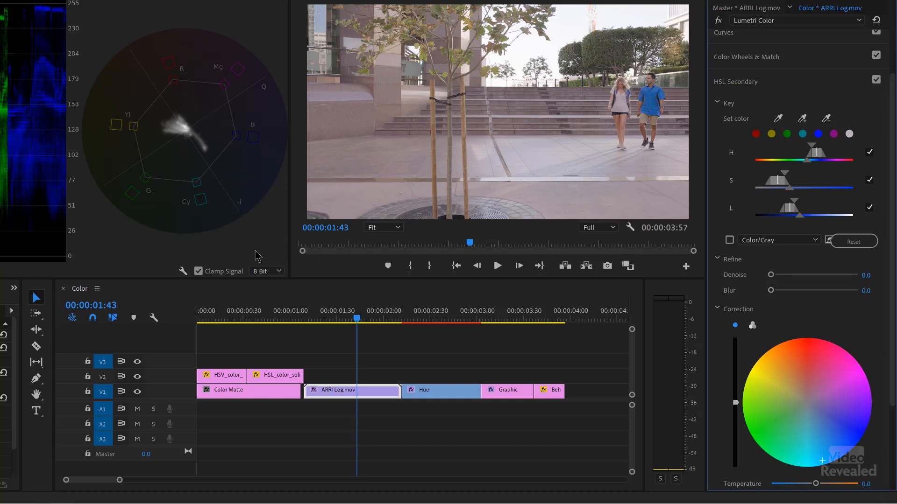
# Step: Adjust Color Balance (HLS) on the Hue frog clip to hue 8x288.0° and saturation -5.0, also trying out the lightness value
pyautogui.click(272, 320)
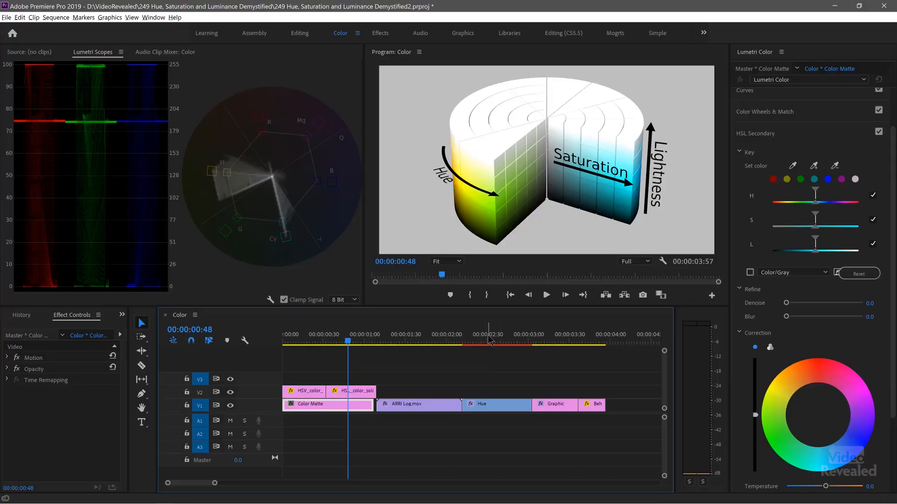
pyautogui.click(488, 338)
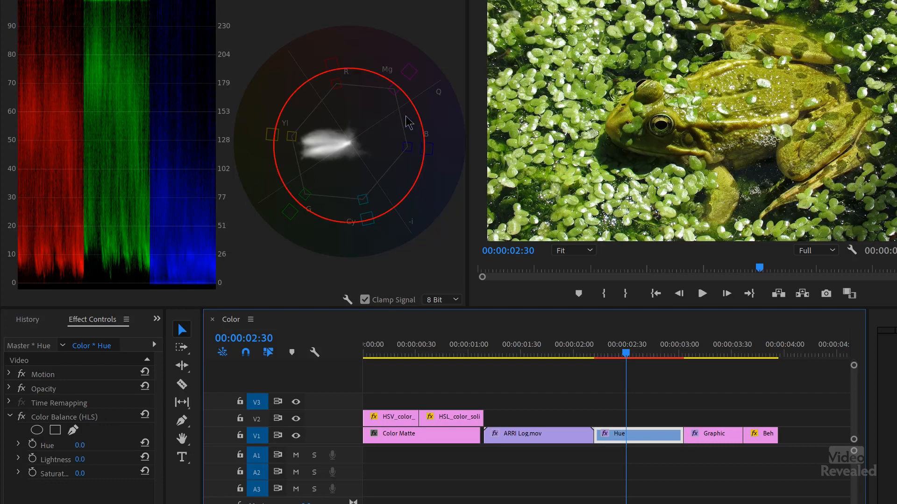
pyautogui.moveTo(81, 446)
pyautogui.mouseDown()
pyautogui.moveTo(677, 446)
pyautogui.moveTo(632, 446)
pyautogui.moveTo(650, 445)
pyautogui.mouseUp()
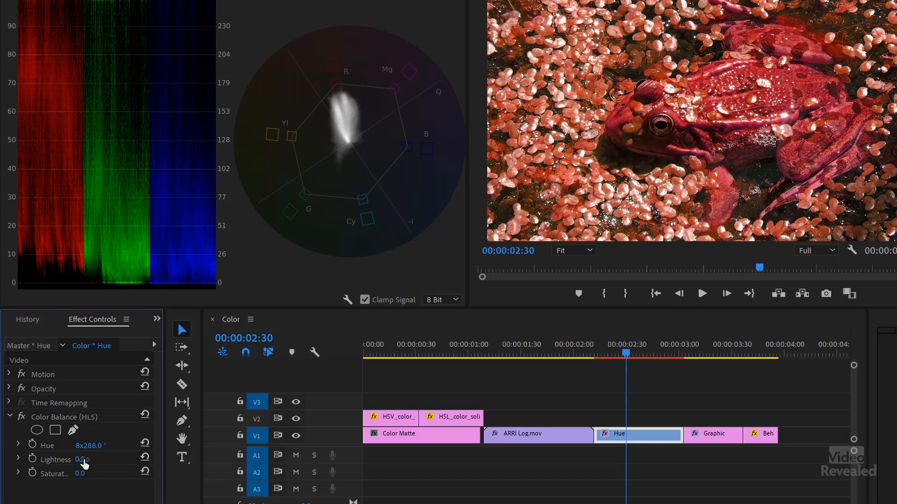
pyautogui.moveTo(109, 459)
pyautogui.mouseDown()
pyautogui.moveTo(127, 460)
pyautogui.moveTo(77, 460)
pyautogui.moveTo(91, 460)
pyautogui.mouseUp()
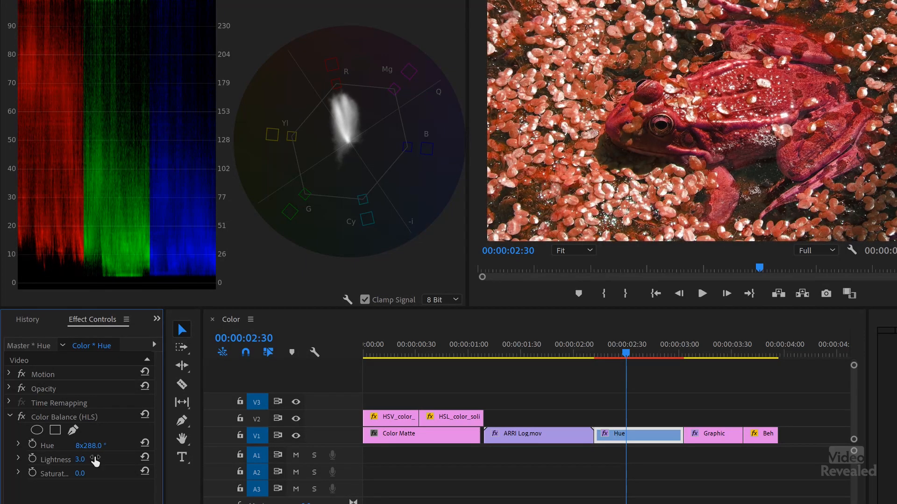
pyautogui.moveTo(80, 475)
pyautogui.mouseDown()
pyautogui.moveTo(88, 475)
pyautogui.moveTo(39, 475)
pyautogui.moveTo(90, 475)
pyautogui.moveTo(42, 474)
pyautogui.moveTo(82, 474)
pyautogui.mouseUp()
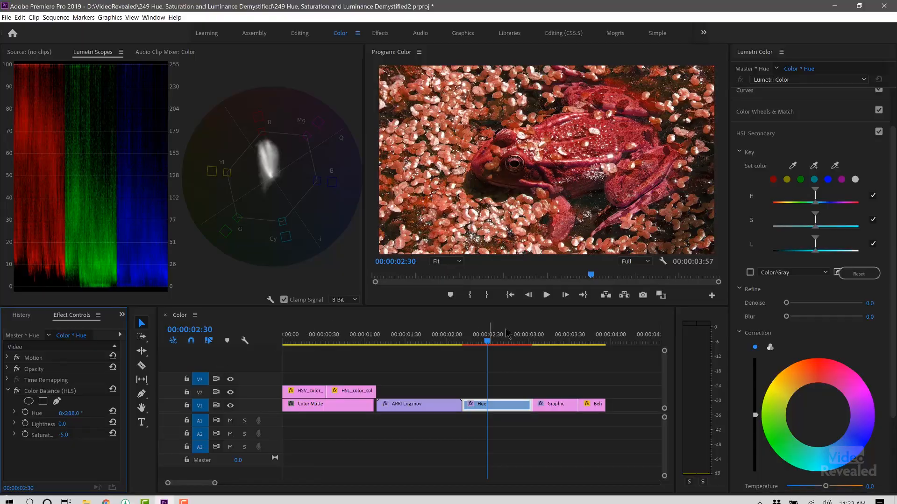
# Step: Open the Graphic clip at 00:00:03:24 for editing in the Graphics workspace and select its upper red bar shape
pyautogui.click(561, 343)
pyautogui.click(557, 407)
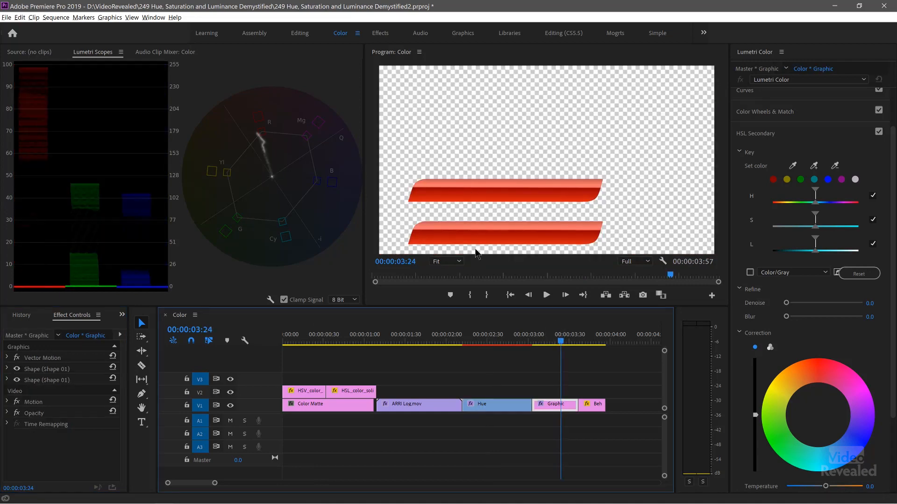
pyautogui.click(462, 33)
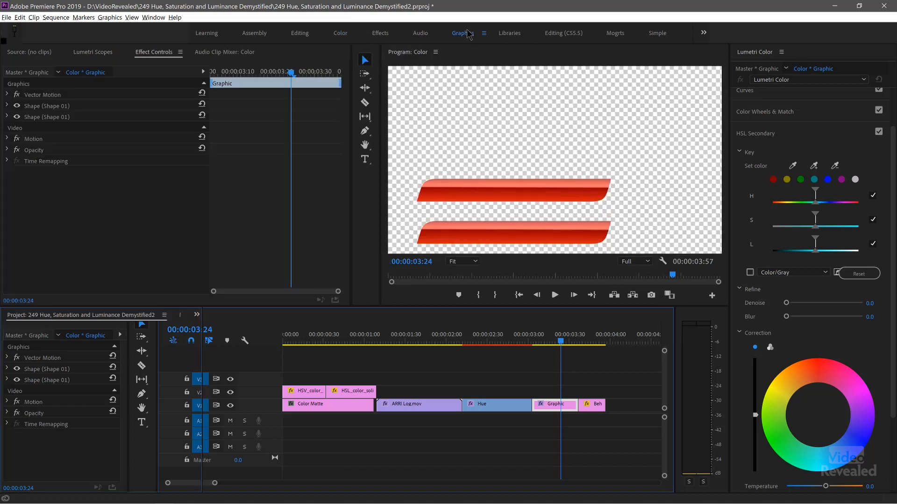
pyautogui.click(774, 71)
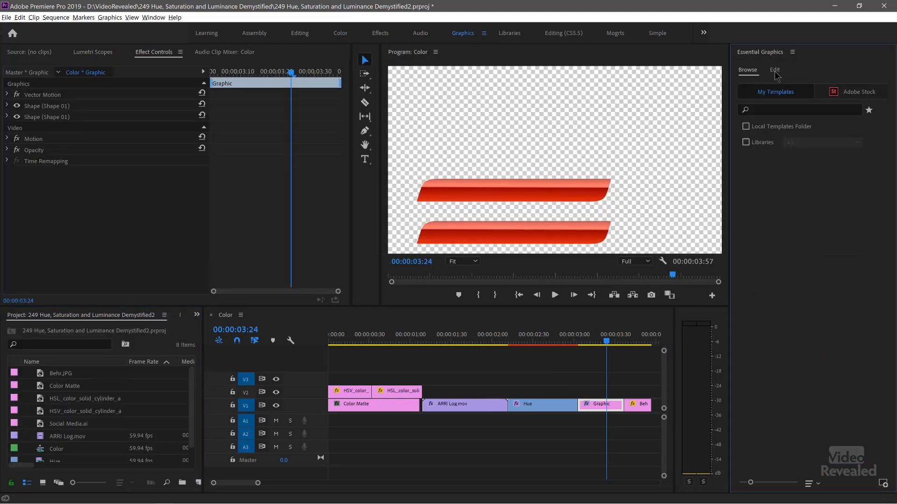
pyautogui.click(571, 191)
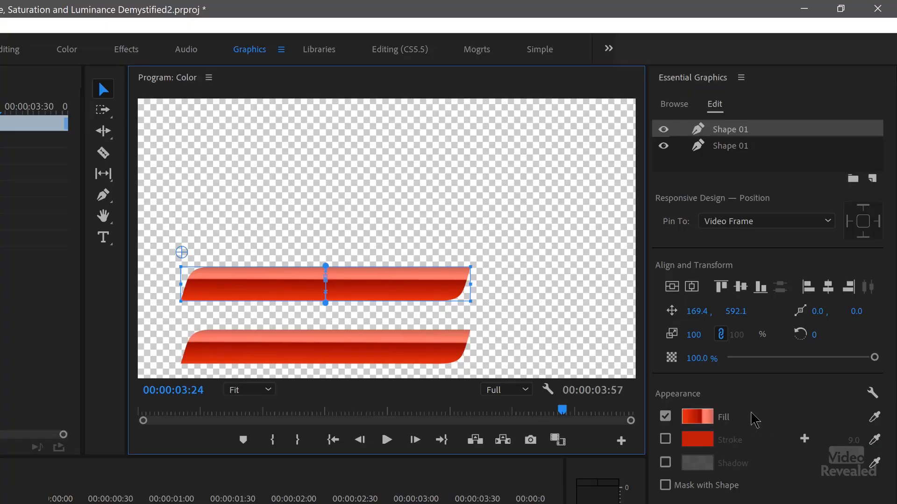
# Step: Edit the upper bar's linear gradient fill, setting the hue of the color stops at 0% and 61% to 201°
pyautogui.click(695, 425)
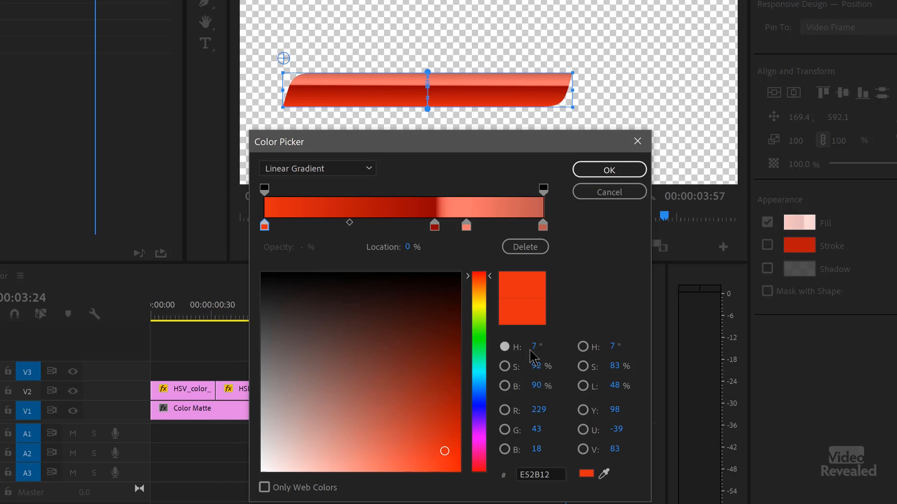
pyautogui.moveTo(537, 346); pyautogui.dragTo(696, 356)
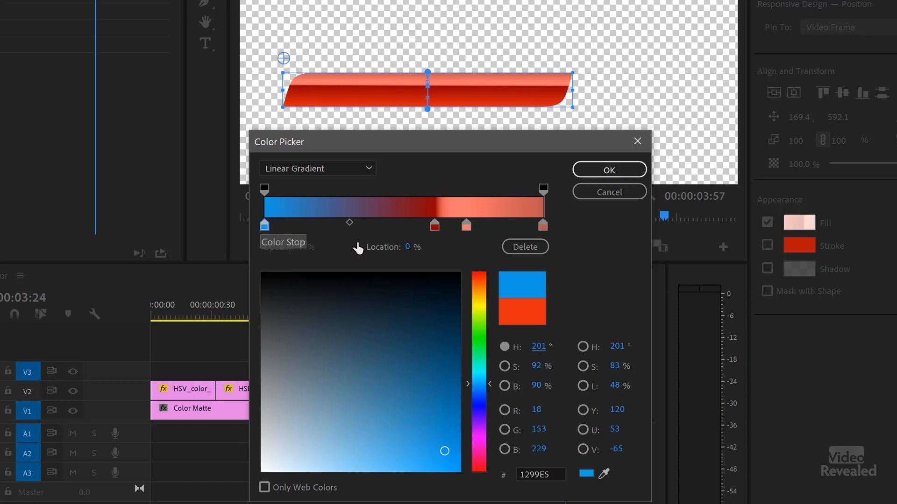
pyautogui.click(434, 226)
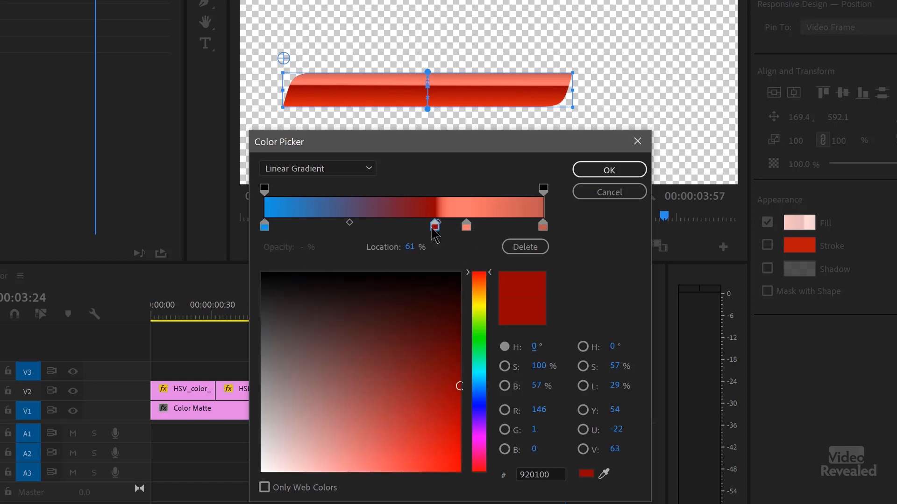
pyautogui.click(535, 347)
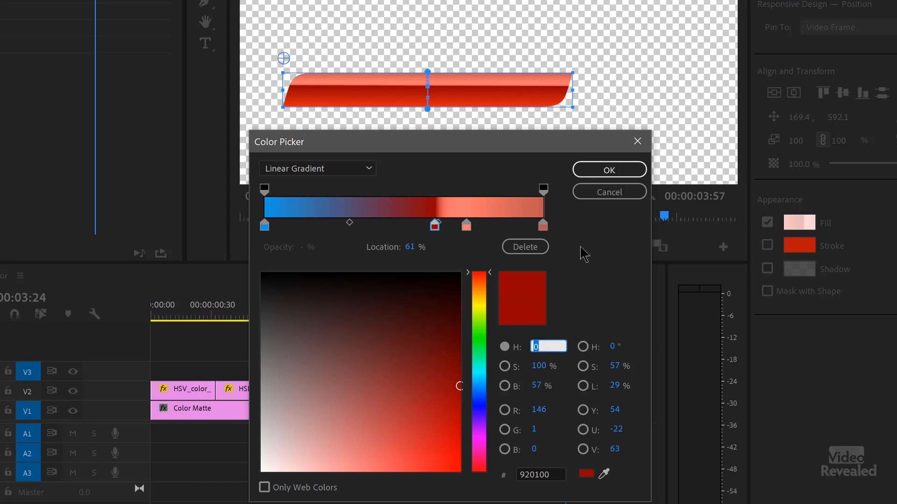
pyautogui.write('201')
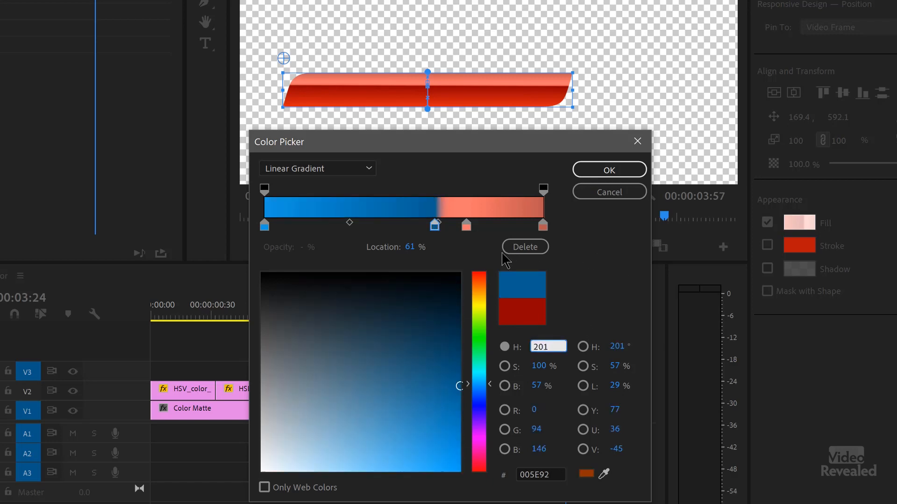
# Step: Set the gradient stops at 73% and 100% to hue 201° as well, apply the fill and deselect the bar
pyautogui.click(466, 226)
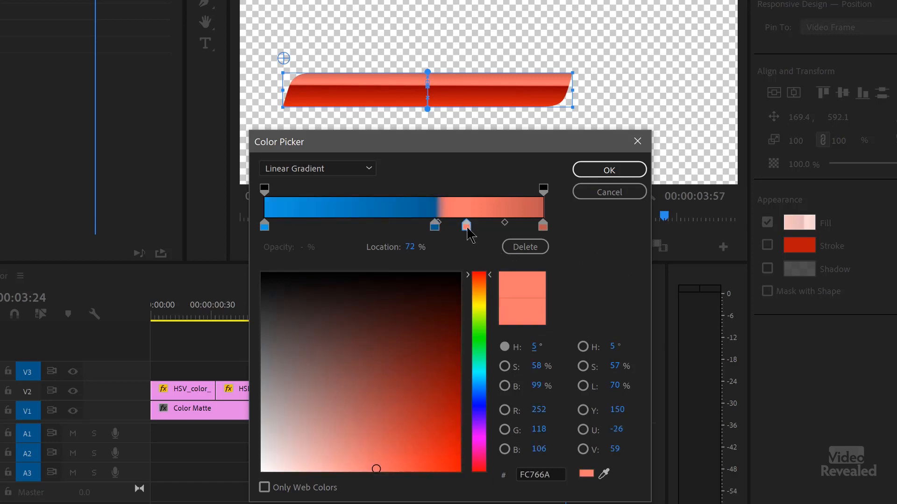
pyautogui.click(535, 348)
pyautogui.write('201')
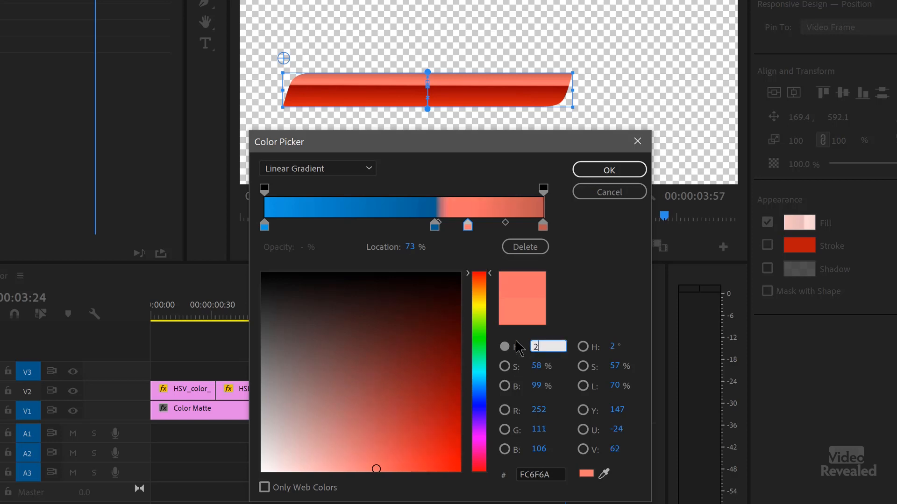
pyautogui.click(542, 225)
pyautogui.click(535, 348)
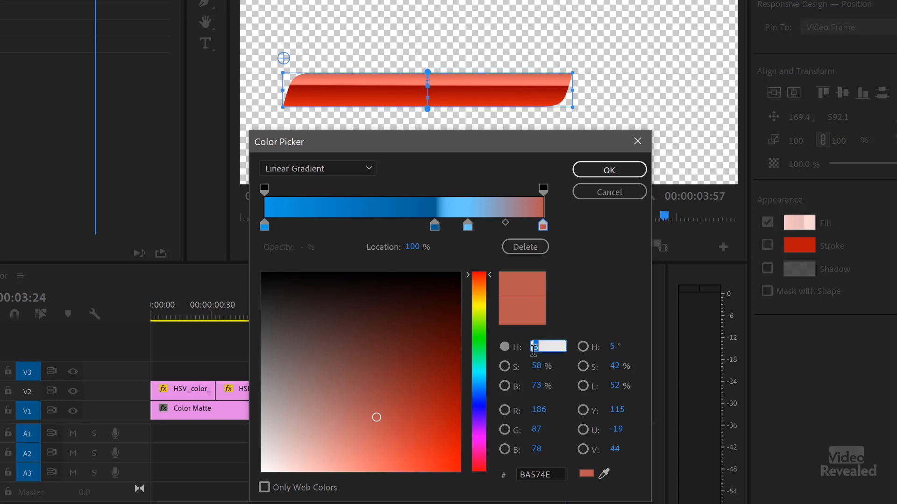
pyautogui.write('201')
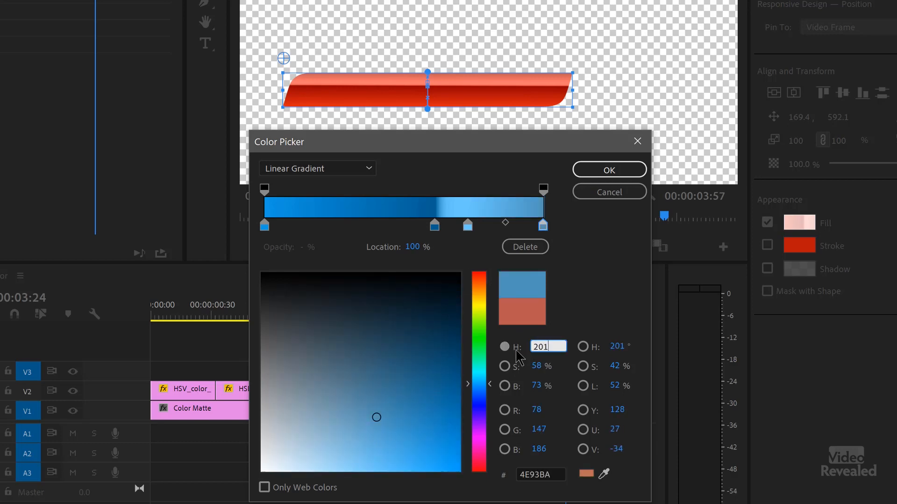
pyautogui.click(603, 170)
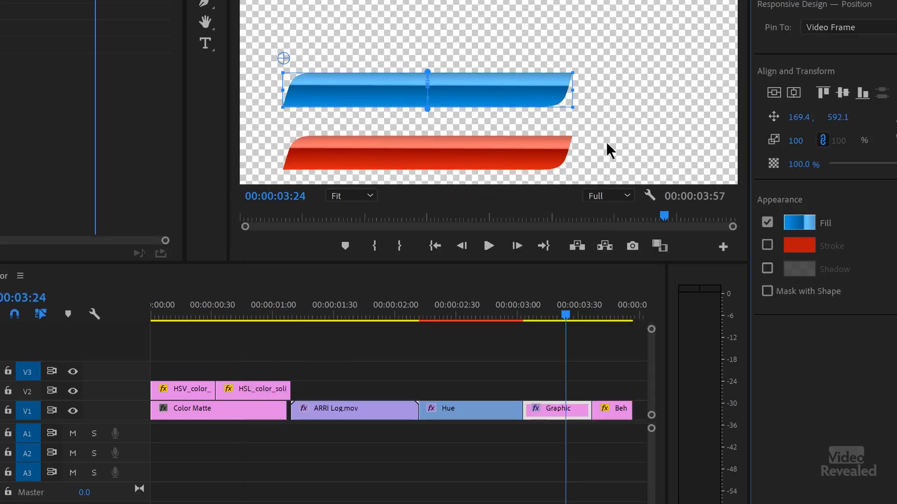
pyautogui.click(606, 139)
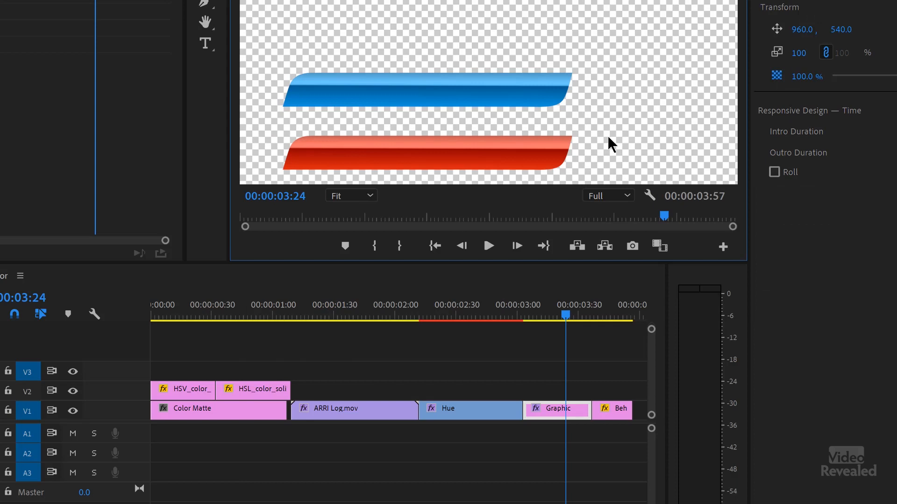